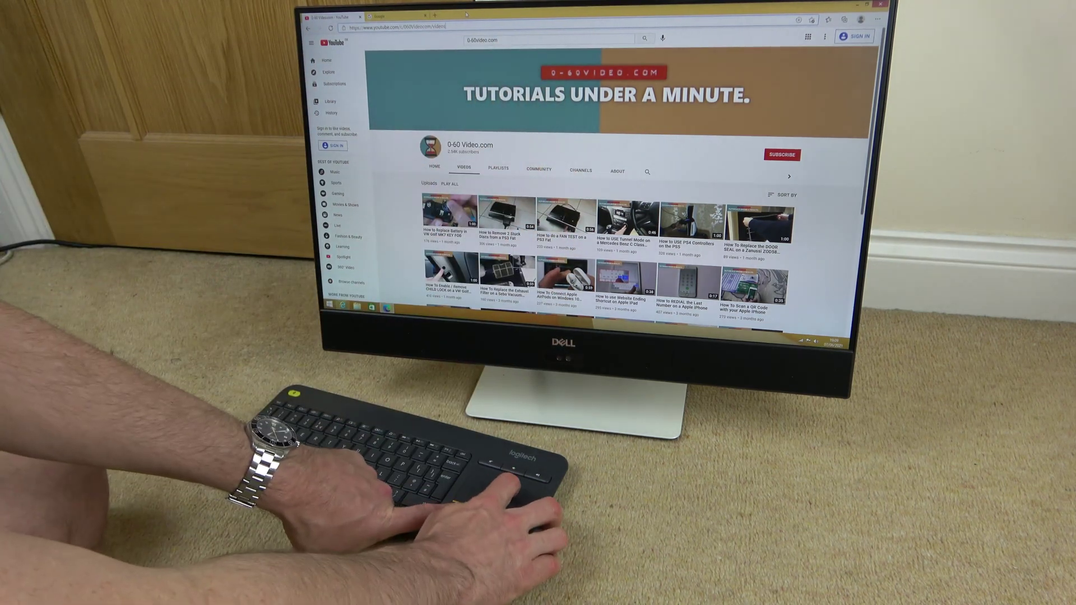
Restore the full-screen YouTube window and dock it to the right half of the screen.
drag(467, 14, 870, 58)
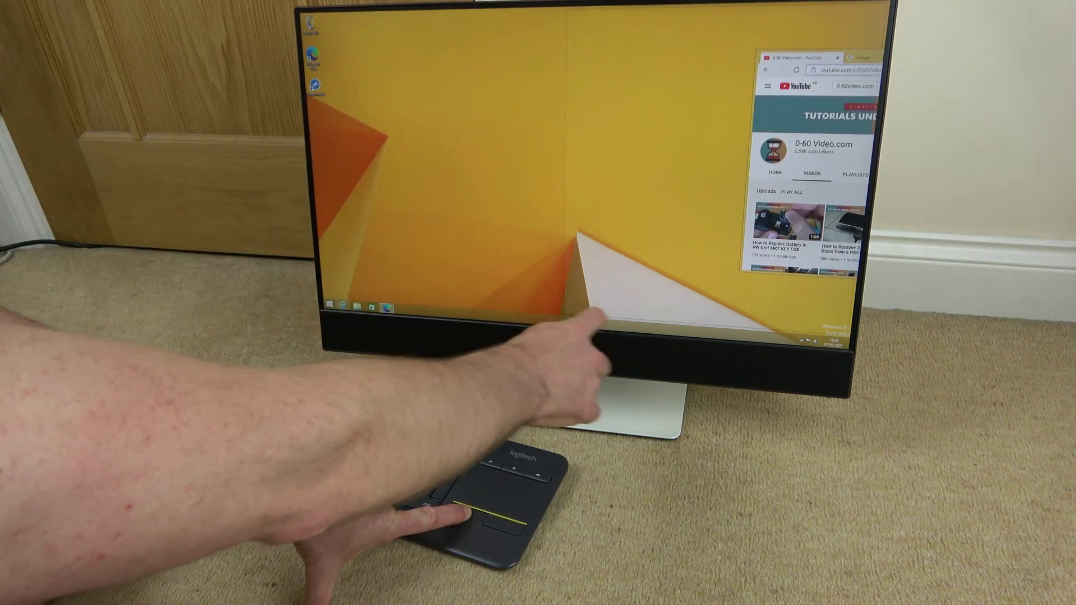
drag(869, 58, 884, 59)
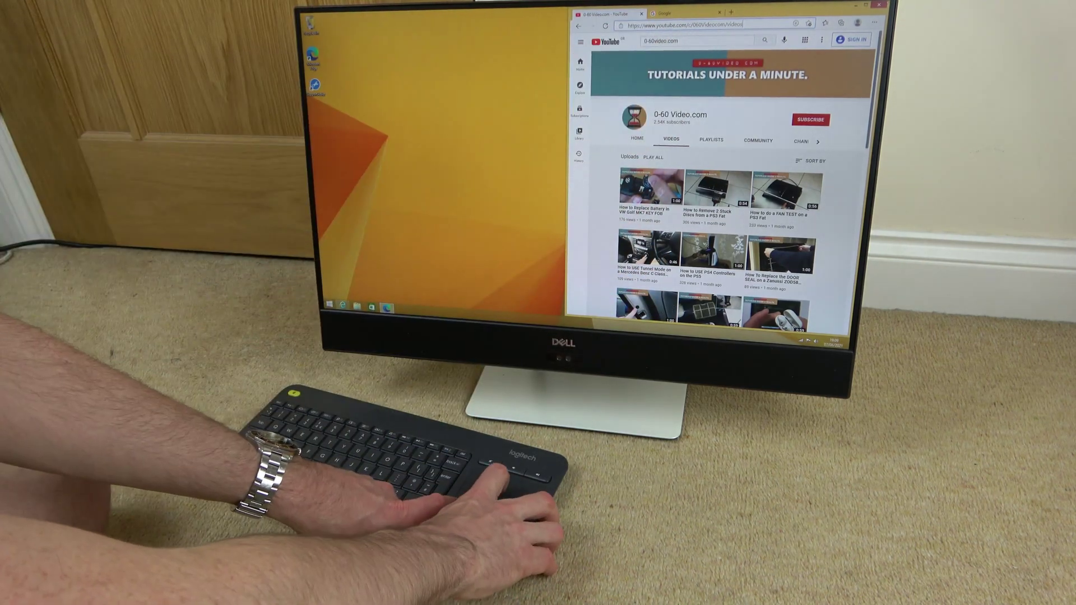
Tear the Google tab into a new window and snap it to the left half.
click(702, 15)
drag(701, 15, 427, 87)
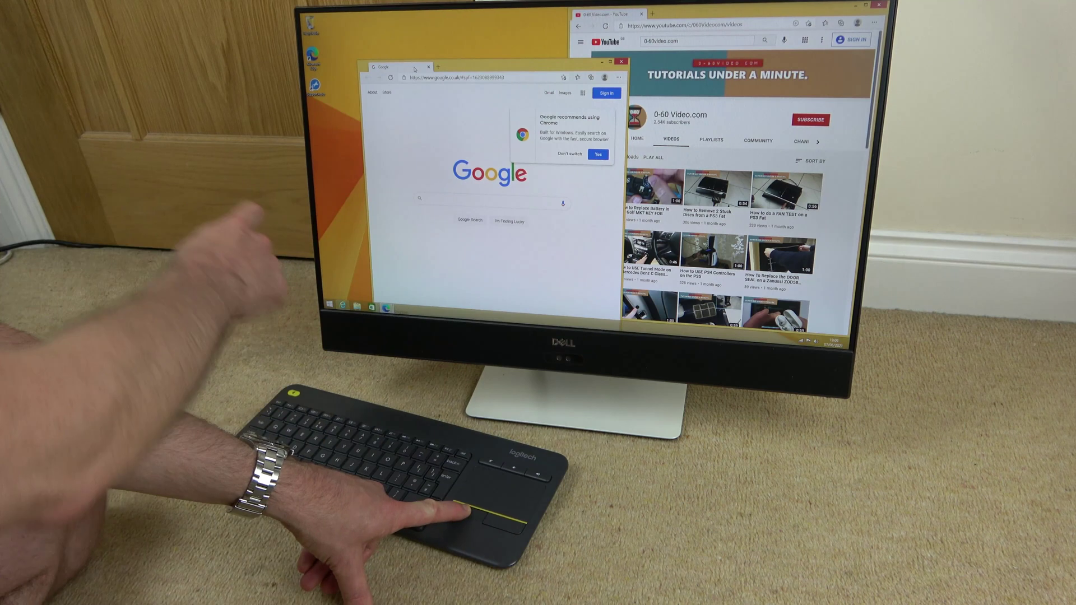
drag(416, 67, 305, 63)
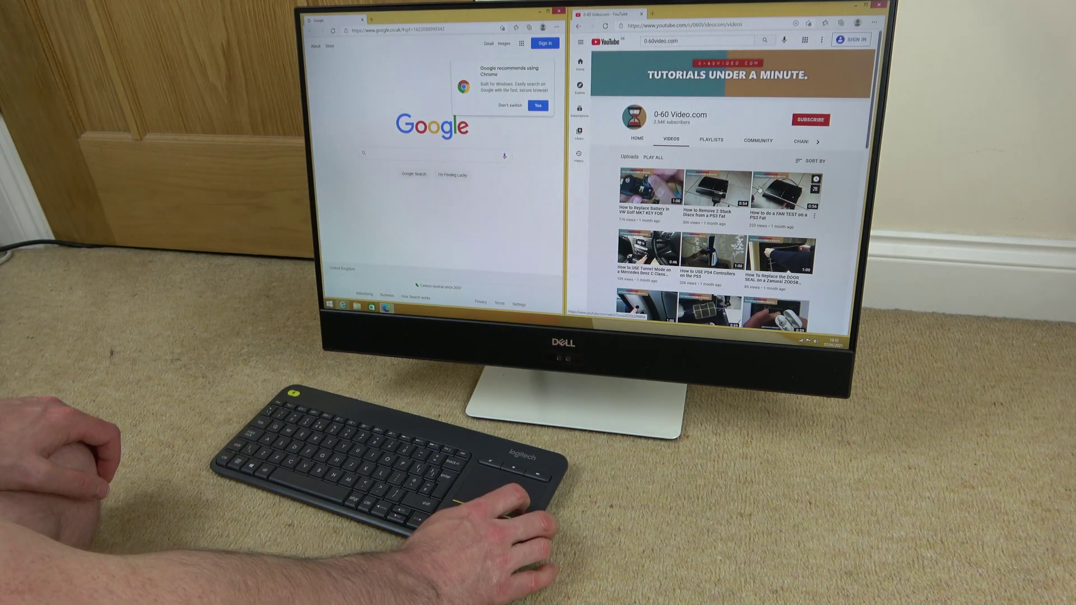
scroll(731, 211, down, 8)
scroll(732, 210, down, 5)
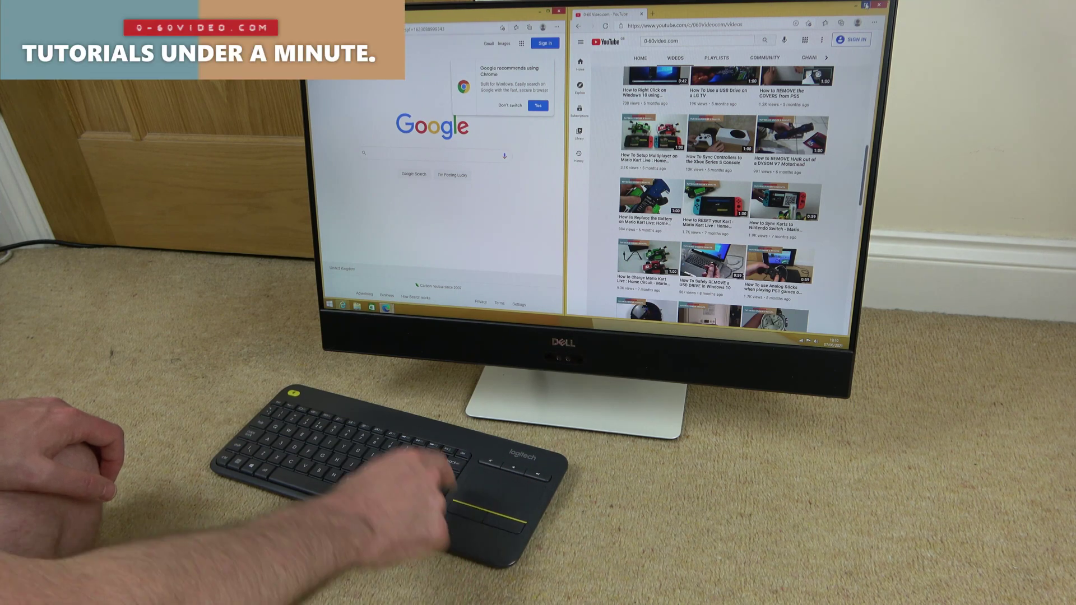
Maximize the YouTube window with Windows+Up so it covers the Google window.
key(super+Up)
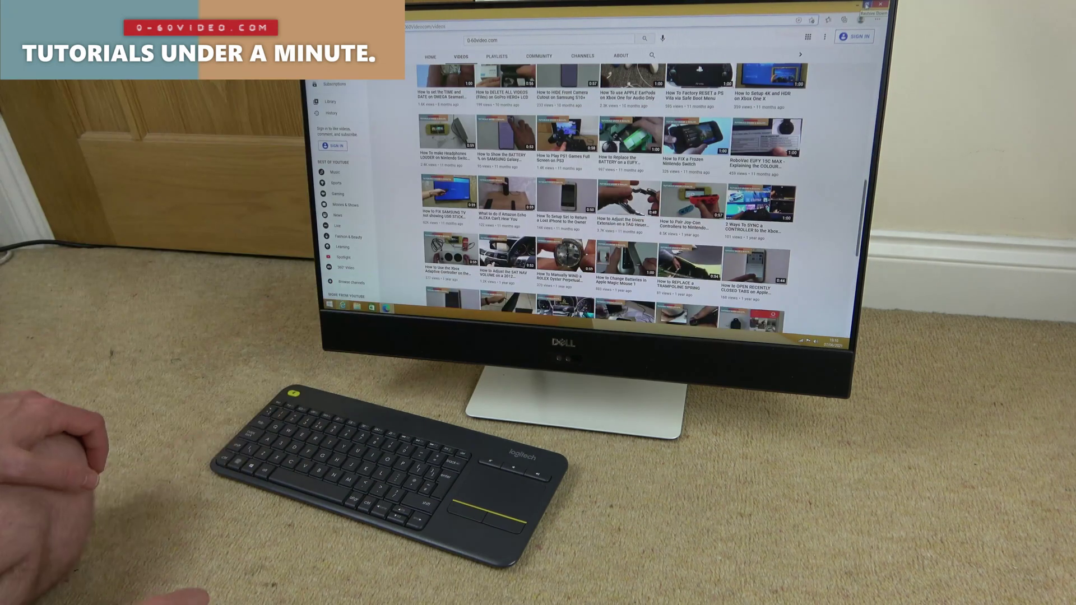